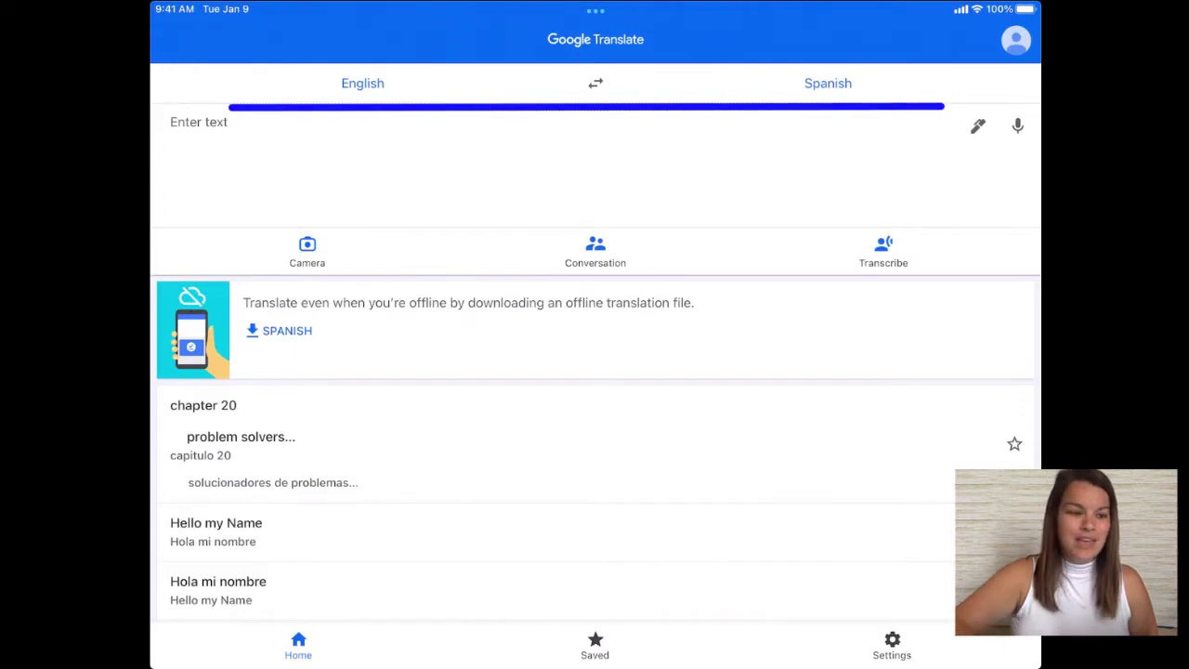
# Step: Browse the target language list and keep Spanish as the target language
pyautogui.click(363, 83)
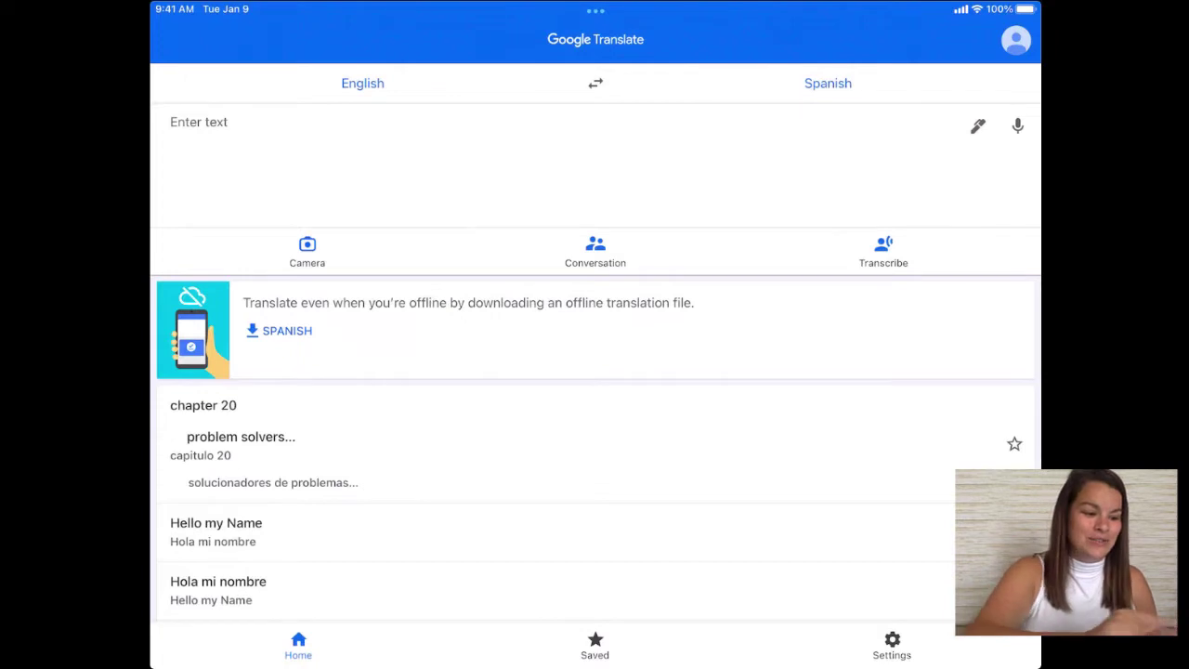
pyautogui.scroll(-10, 829, 418)
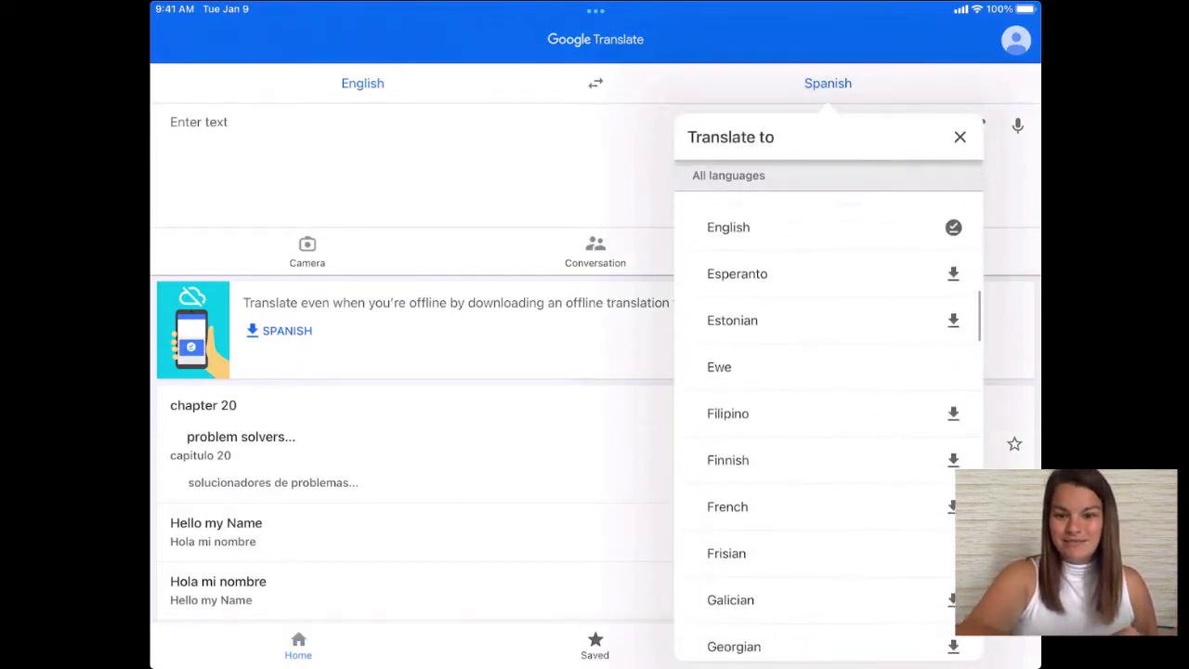
pyautogui.scroll(10, 829, 418)
pyautogui.scroll(5, 829, 418)
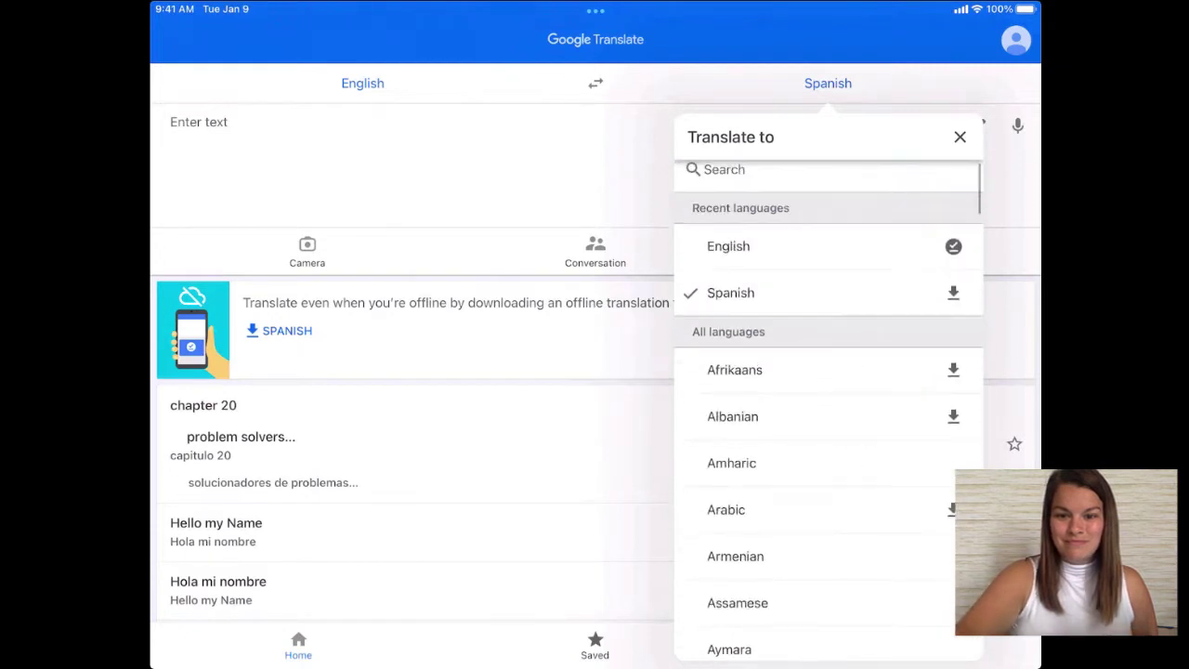
pyautogui.click(730, 306)
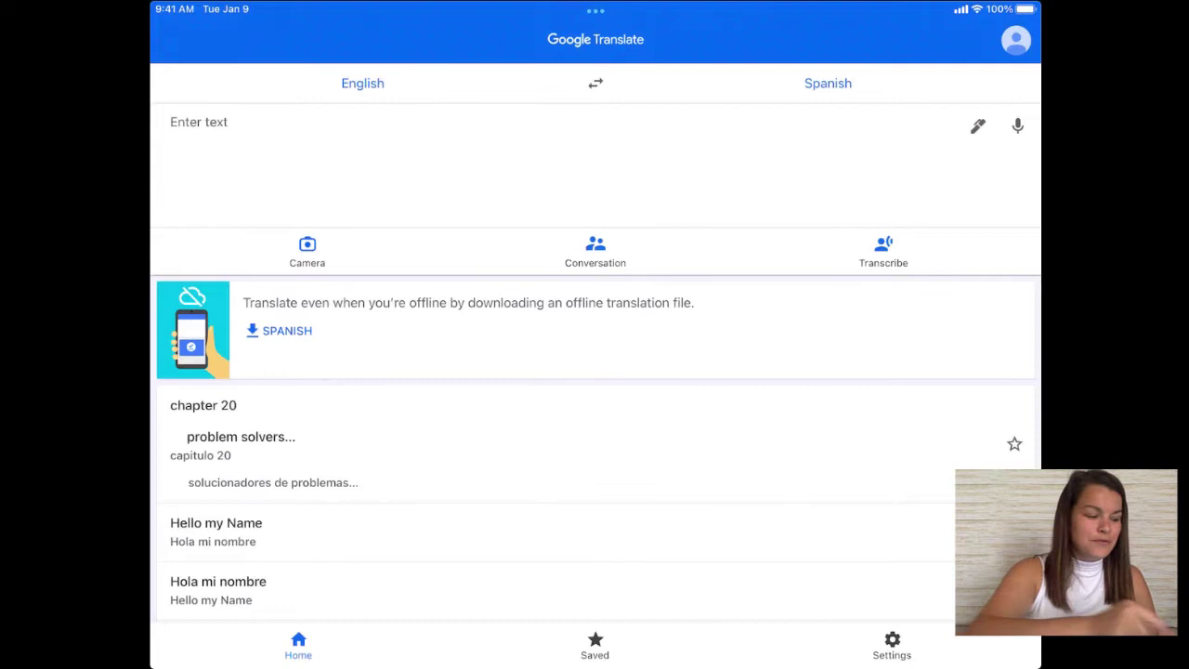
# Step: Translate 'happy birthday' into Spanish ('feliz cumpleaños'), then clear the entry
pyautogui.click(199, 122)
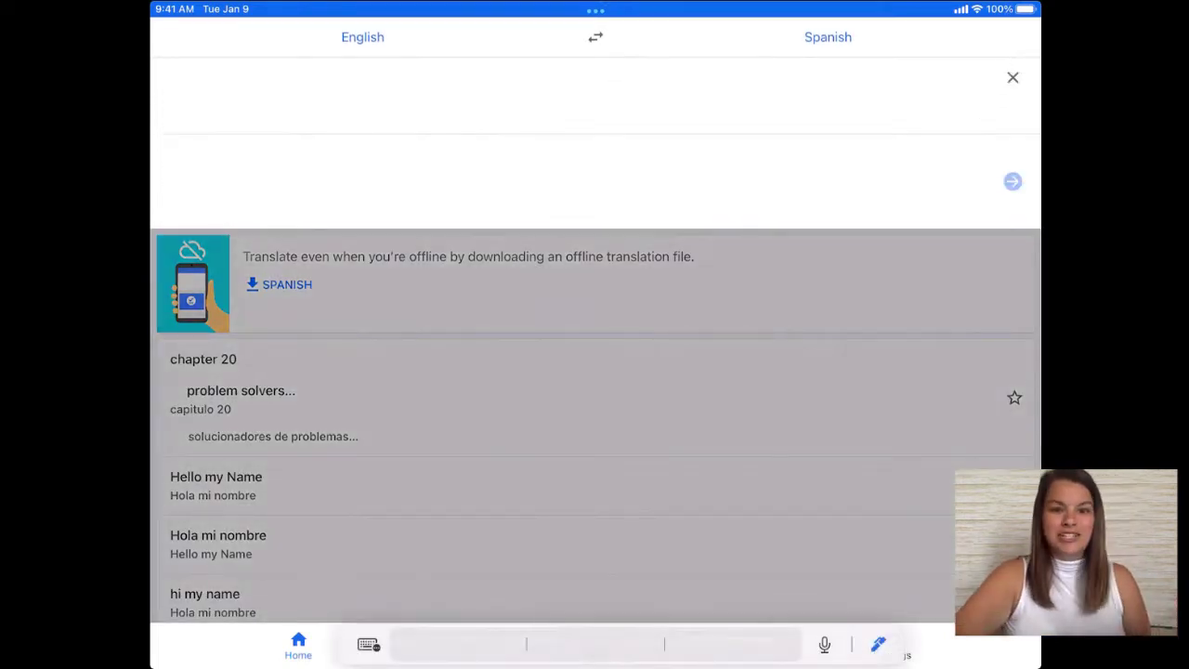
pyautogui.write('happy ')
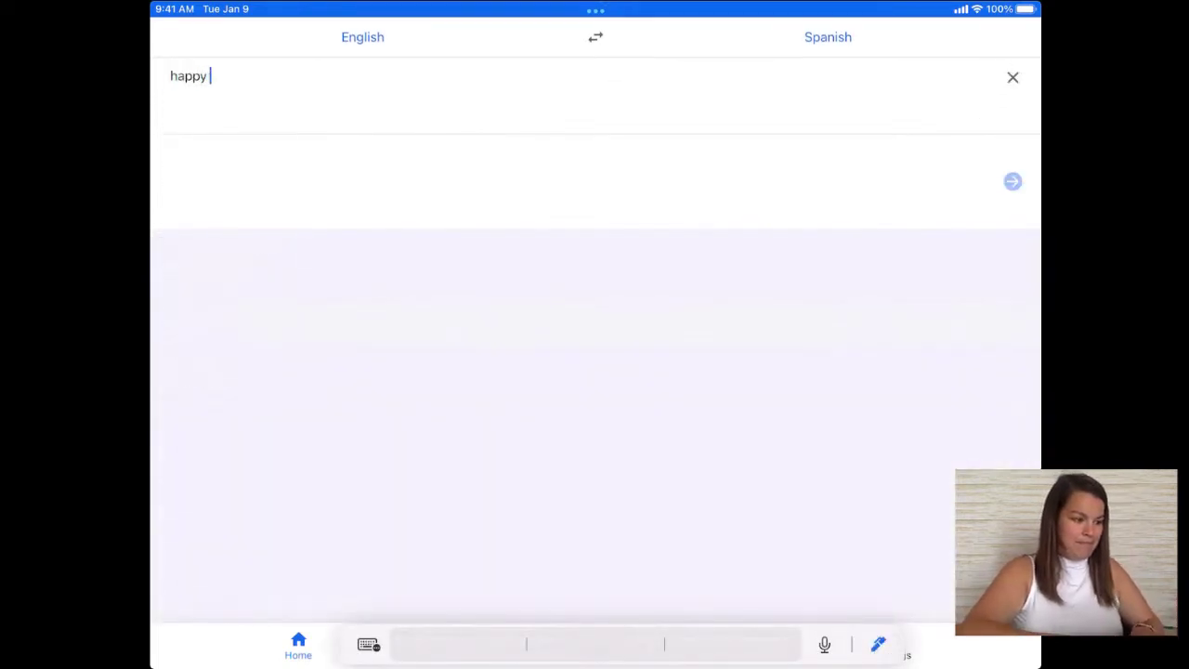
pyautogui.write('birthday')
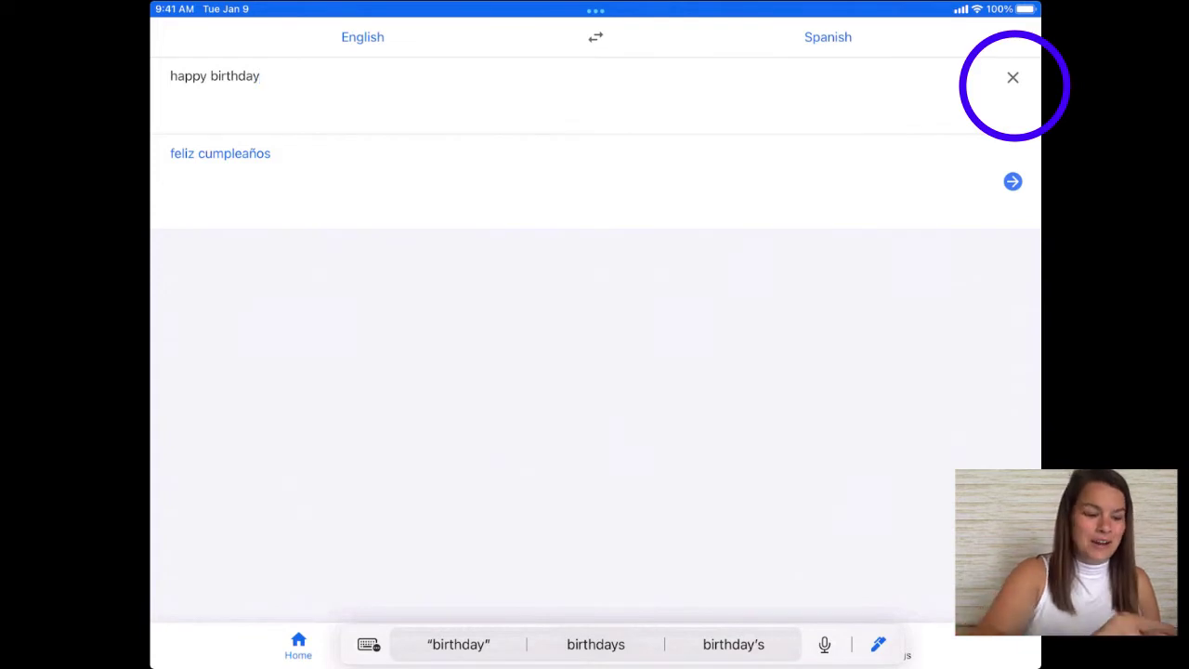
pyautogui.click(1013, 77)
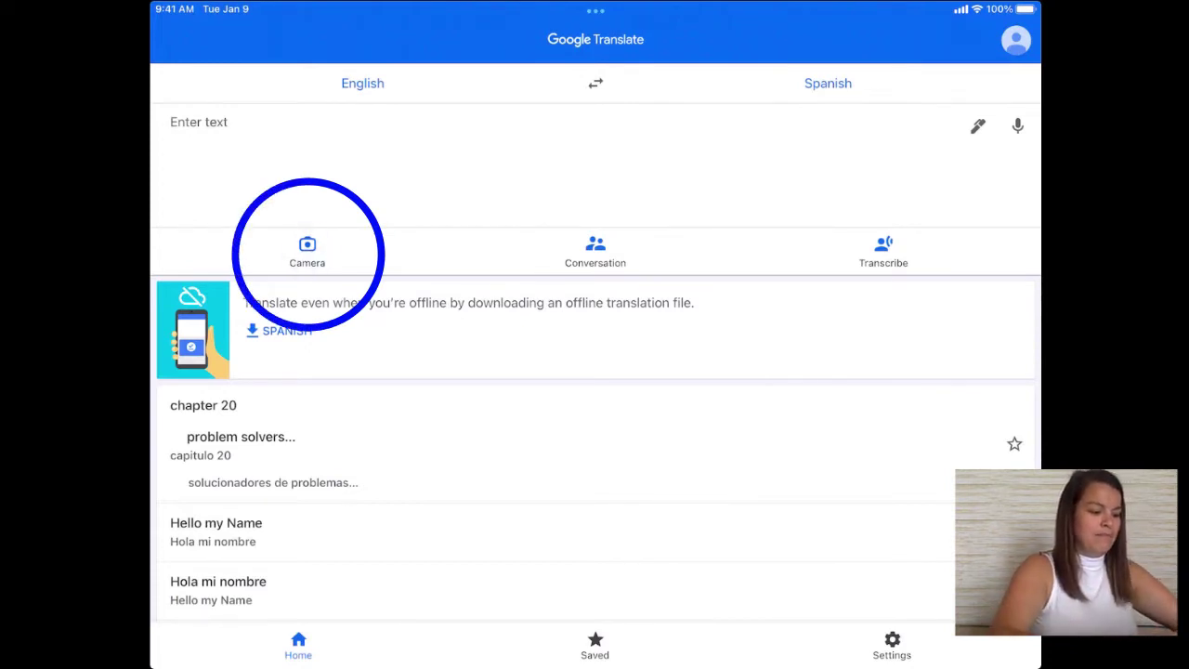
# Step: Capture the printed sign with camera translation to get its Spanish text
pyautogui.click(306, 251)
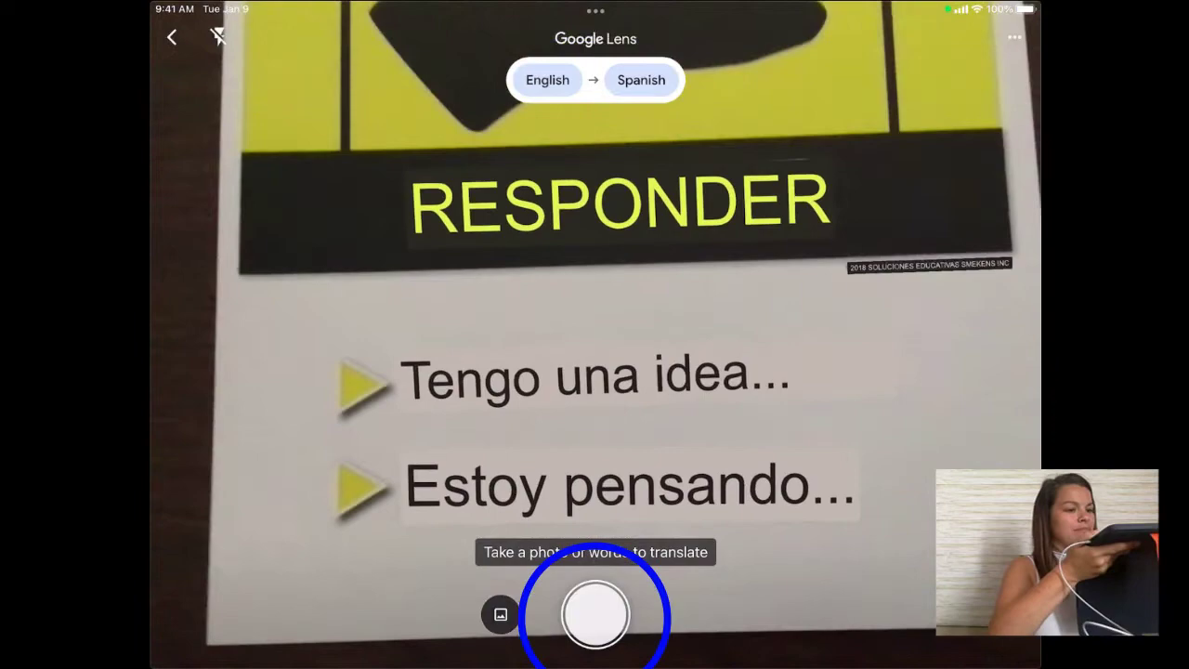
pyautogui.click(595, 614)
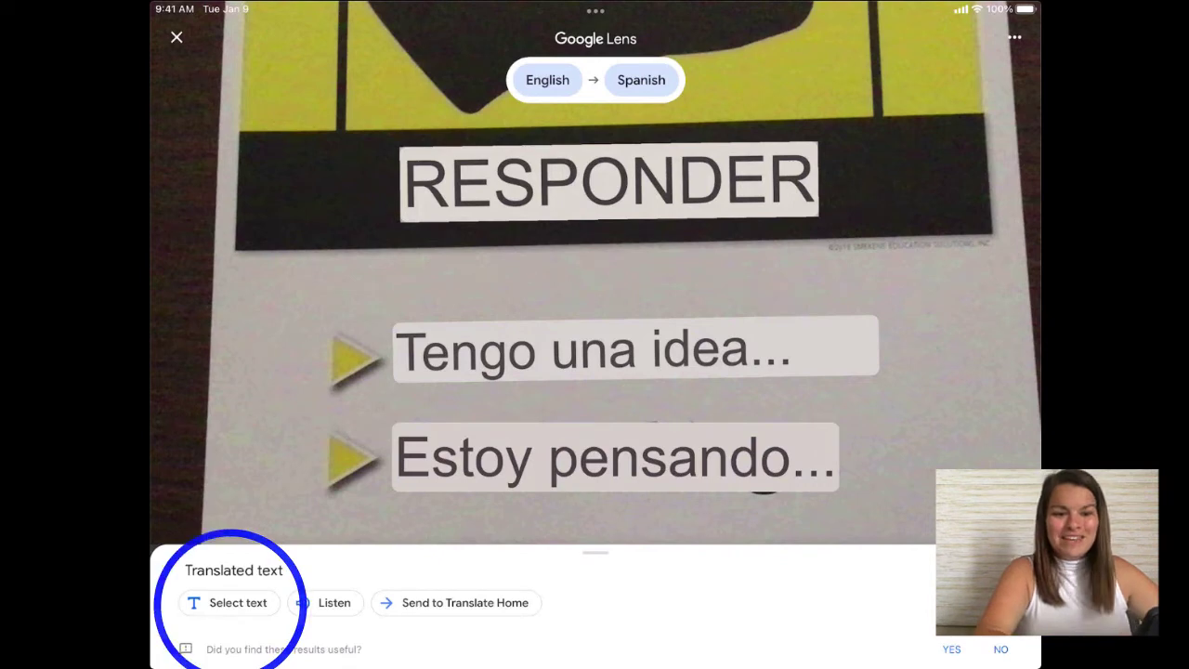
# Step: Play the 'Tengo una idea...' line aloud, then exit the photo result to the home screen
pyautogui.click(595, 349)
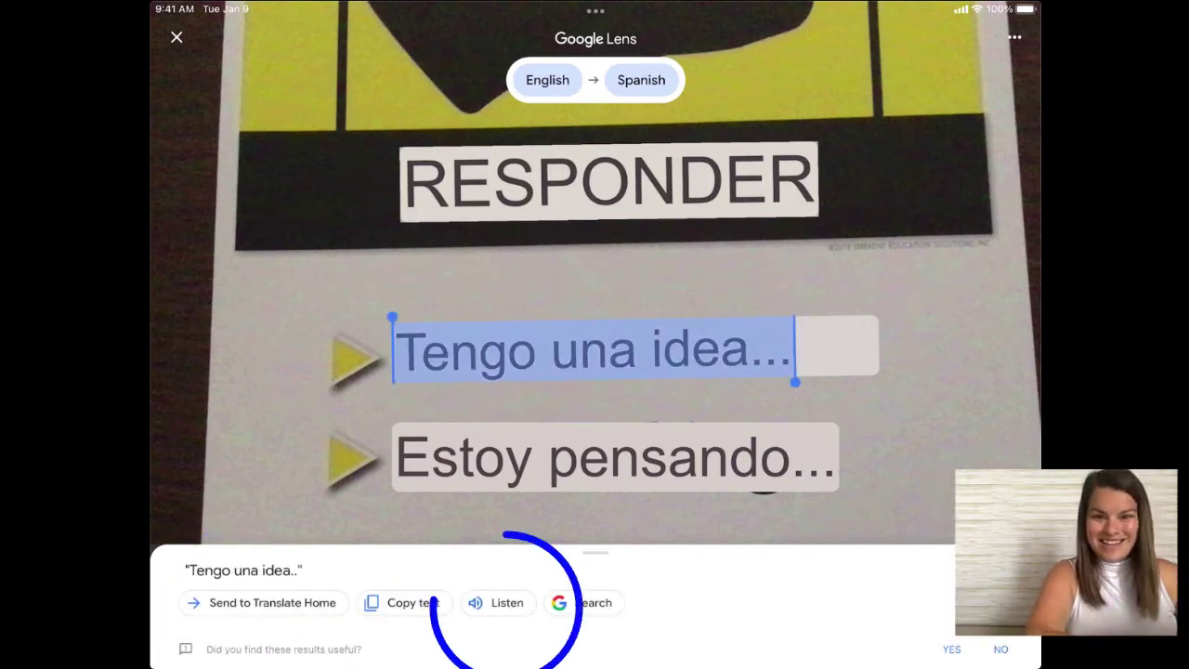
pyautogui.click(502, 602)
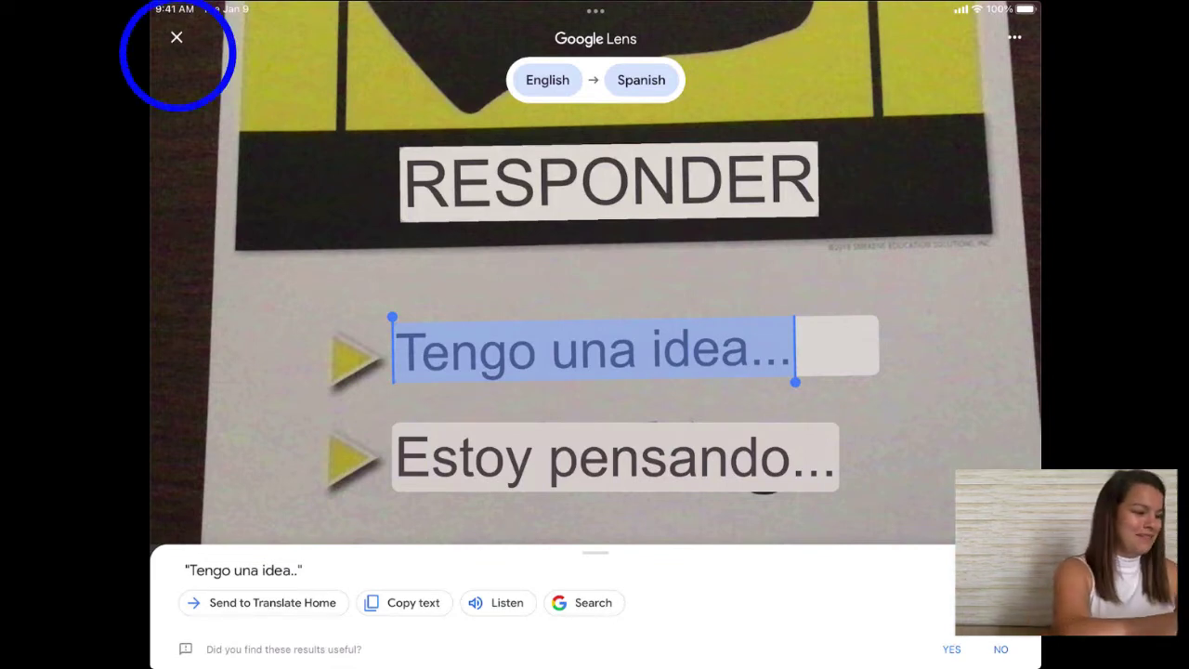
pyautogui.click(177, 37)
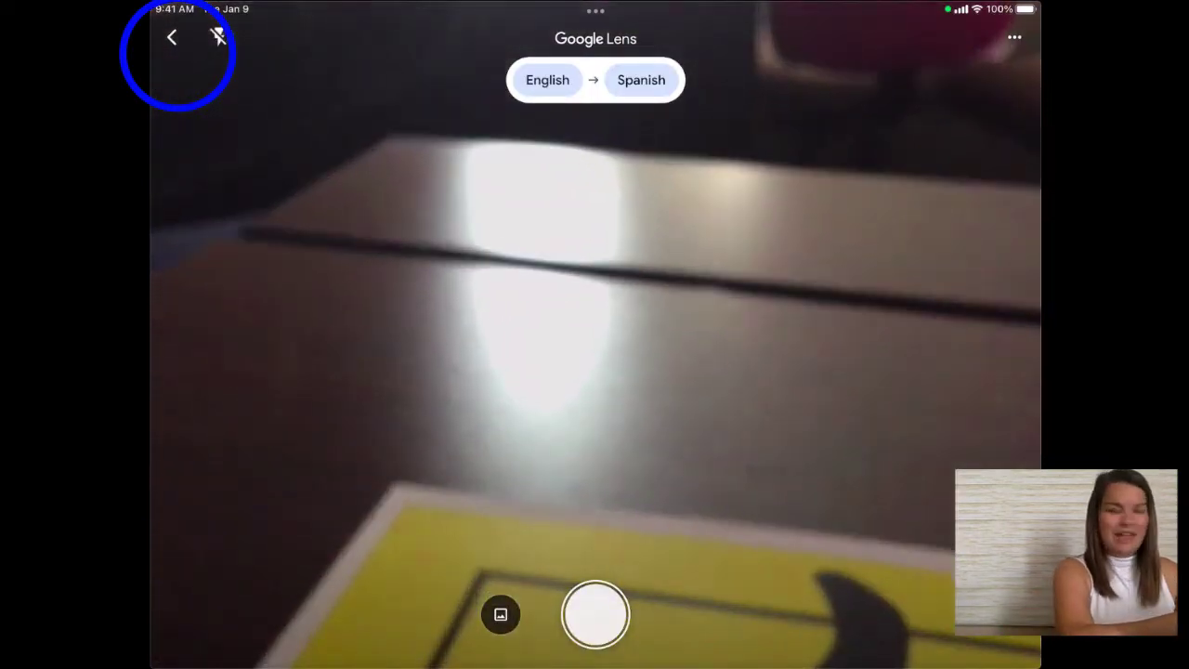
pyautogui.click(172, 38)
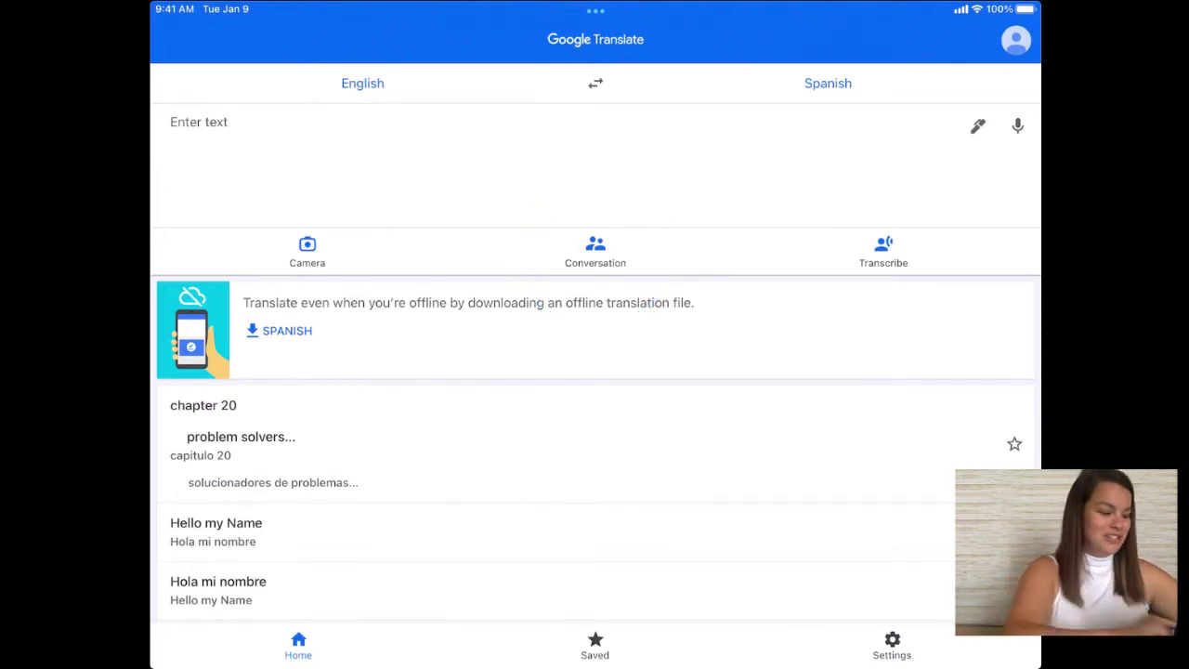
# Step: In conversation mode, get spoken 'Hi how are you' as 'Hola cómo estás', then go home
pyautogui.click(595, 251)
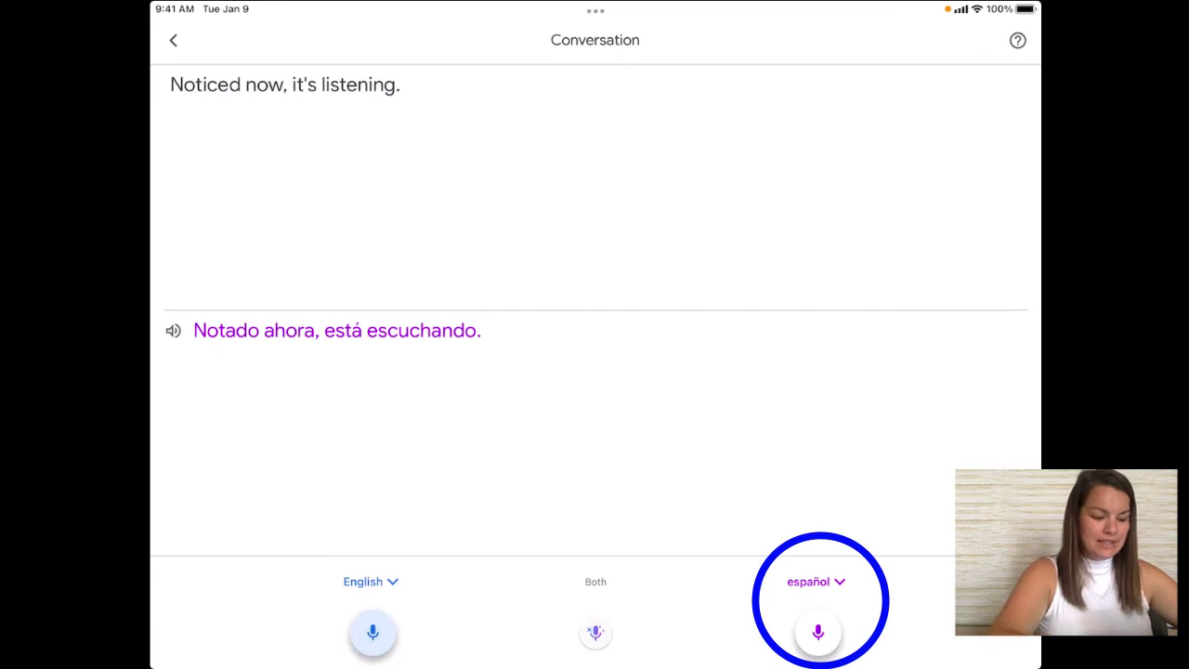
pyautogui.click(818, 632)
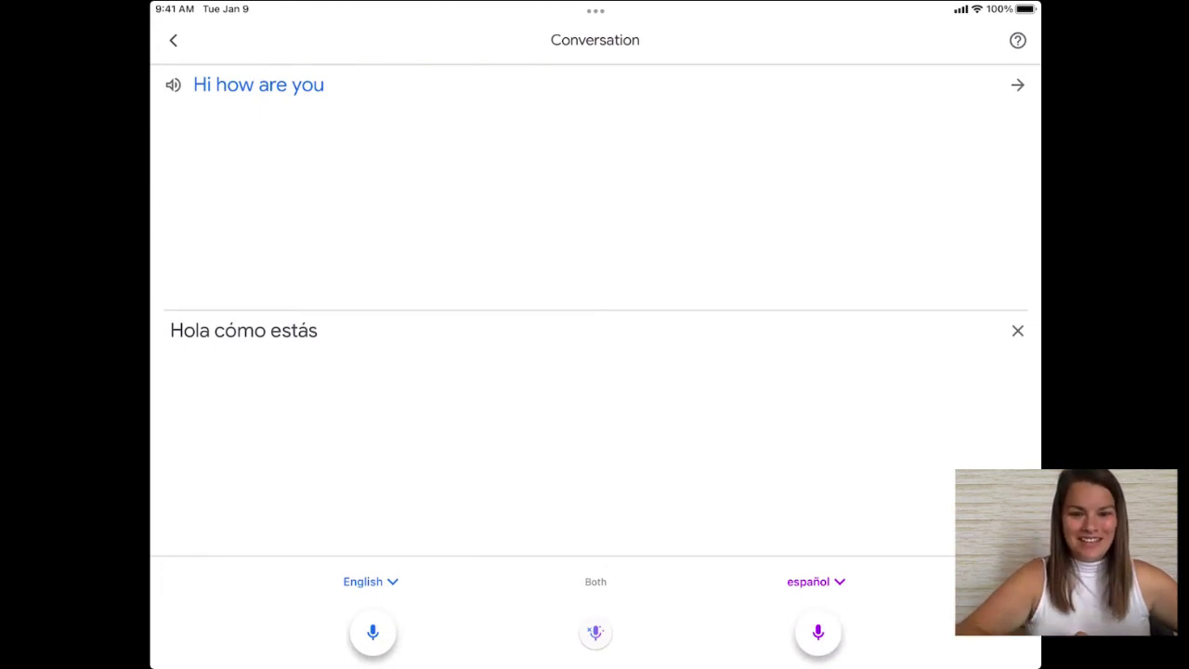
pyautogui.click(595, 633)
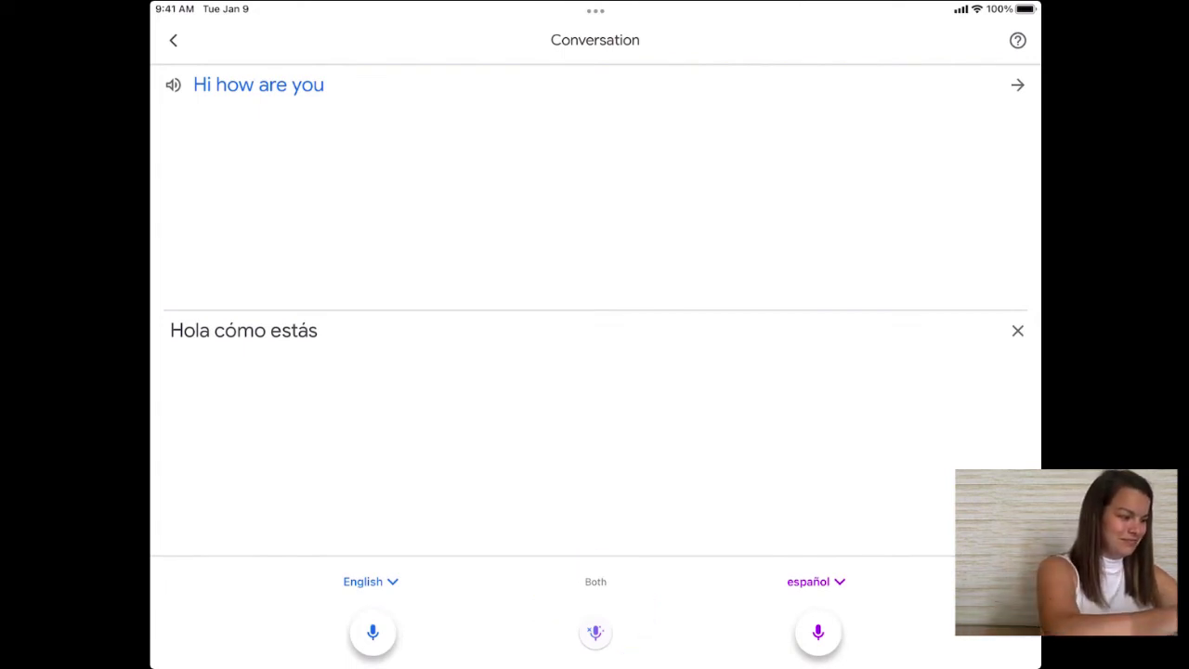
pyautogui.click(173, 40)
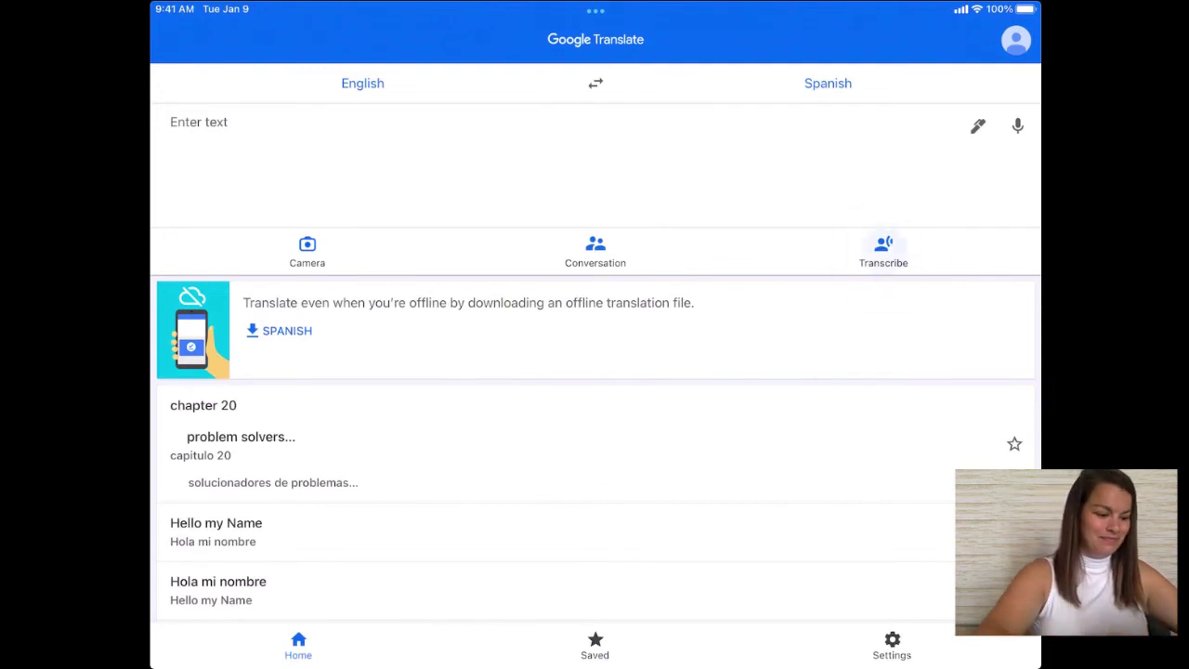
# Step: Start Transcribe and get 'hola, mi nombre es Sra. Mecker.' transcribed in Spanish
pyautogui.click(883, 251)
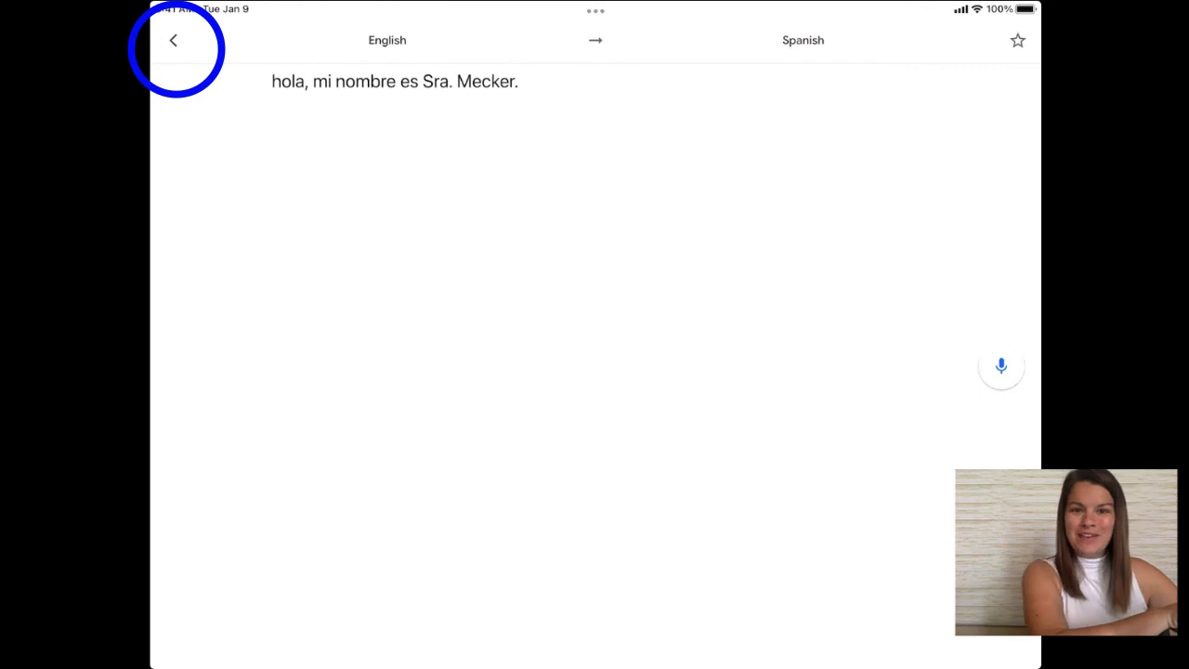
# Step: Bring up the 'Exit Transcribe?' confirmation about losing the current transcript
pyautogui.click(174, 41)
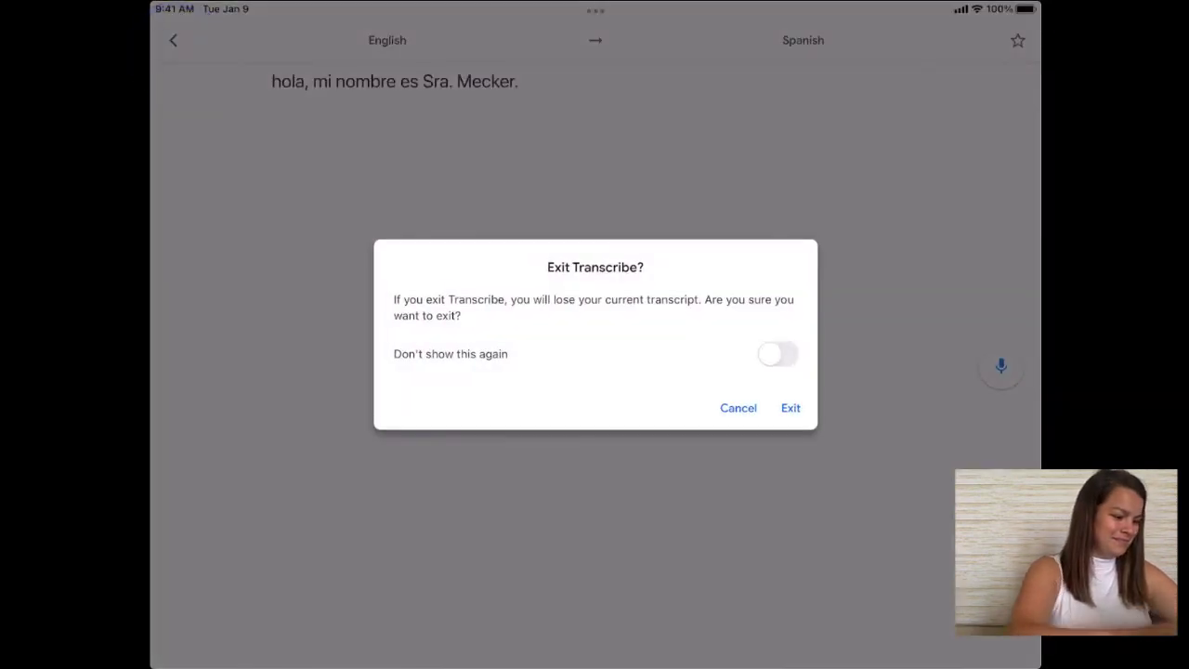